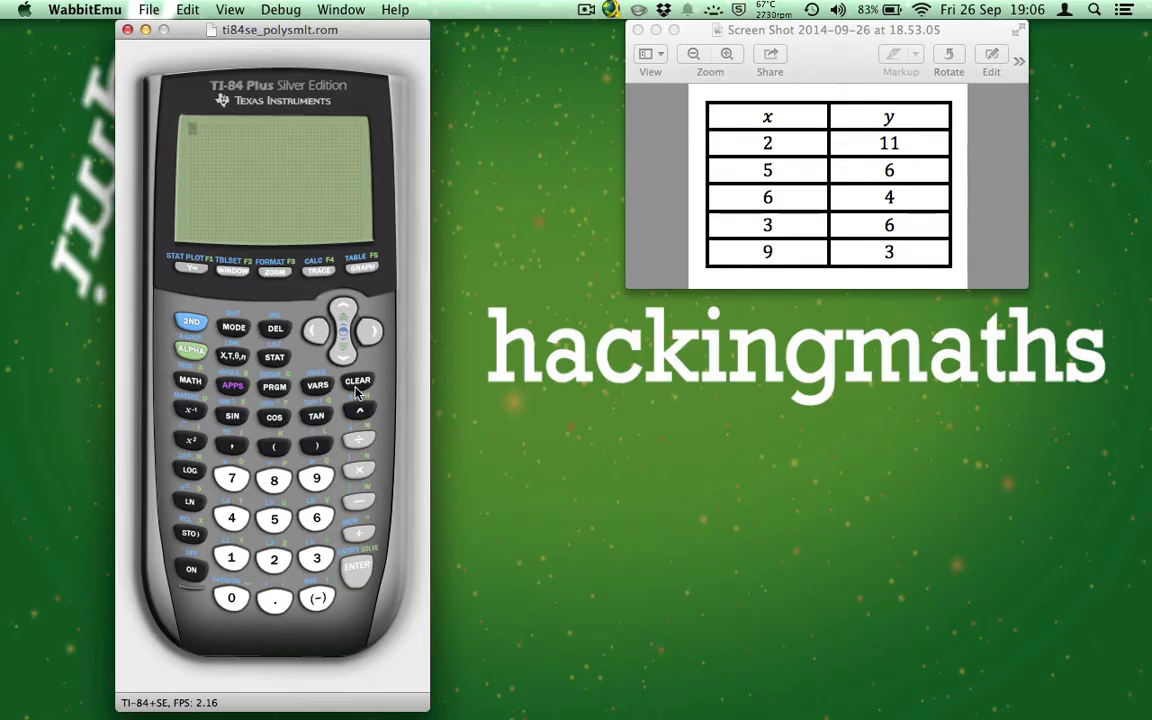
# Step: Clear the old values from list L1 in the STAT list editor
pyautogui.click(274, 357)
pyautogui.click(358, 573)
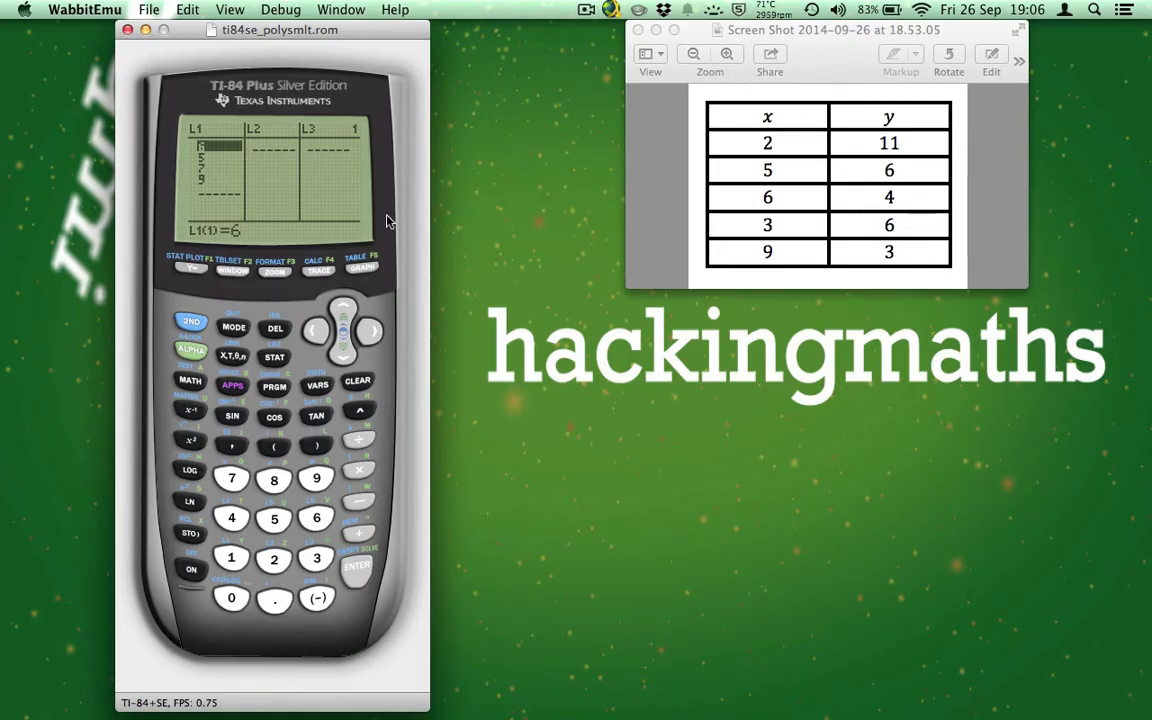
pyautogui.click(350, 307)
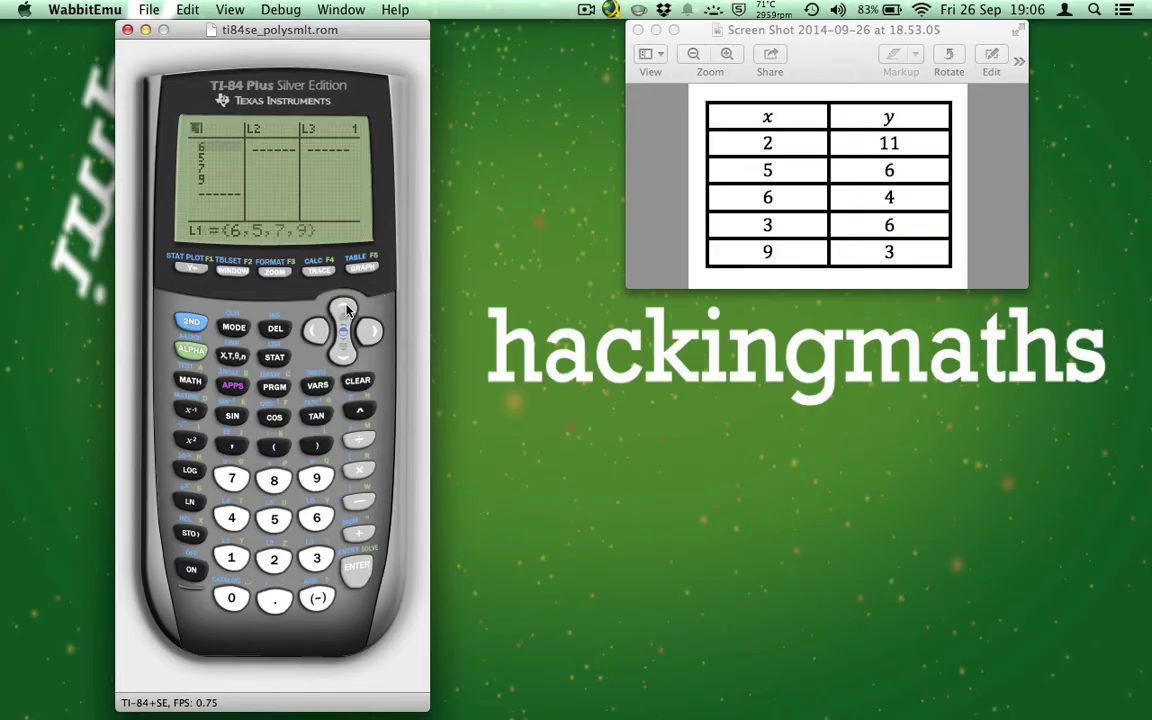
pyautogui.click(357, 385)
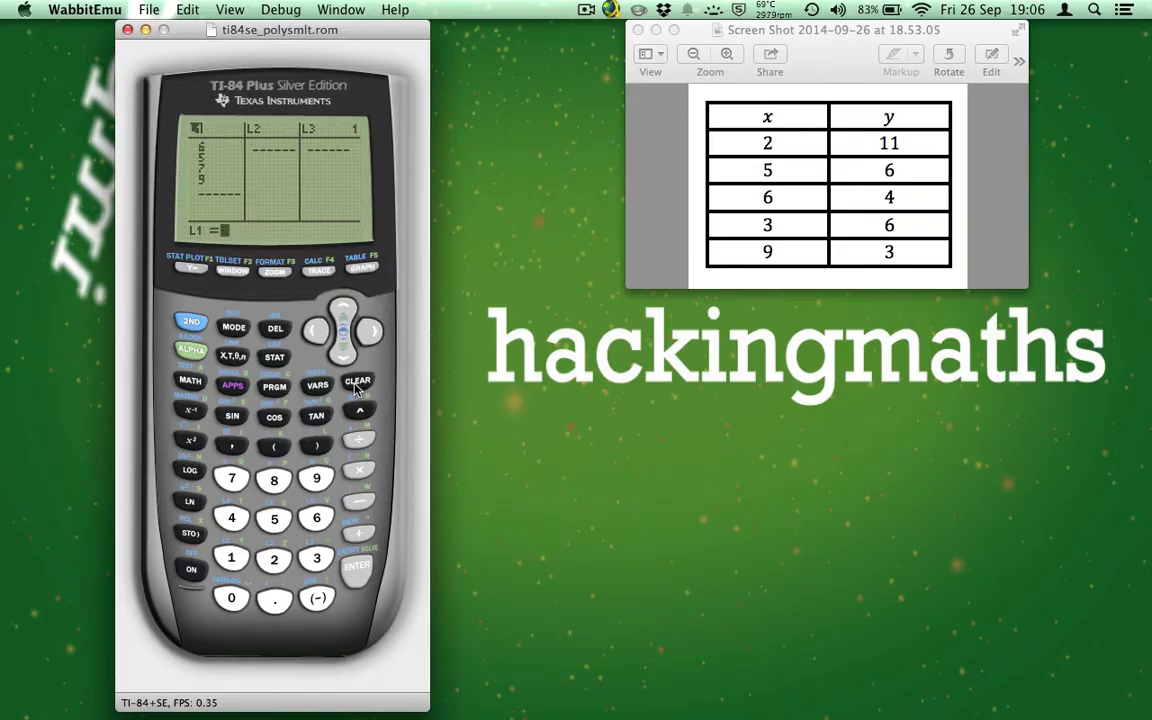
pyautogui.click(360, 572)
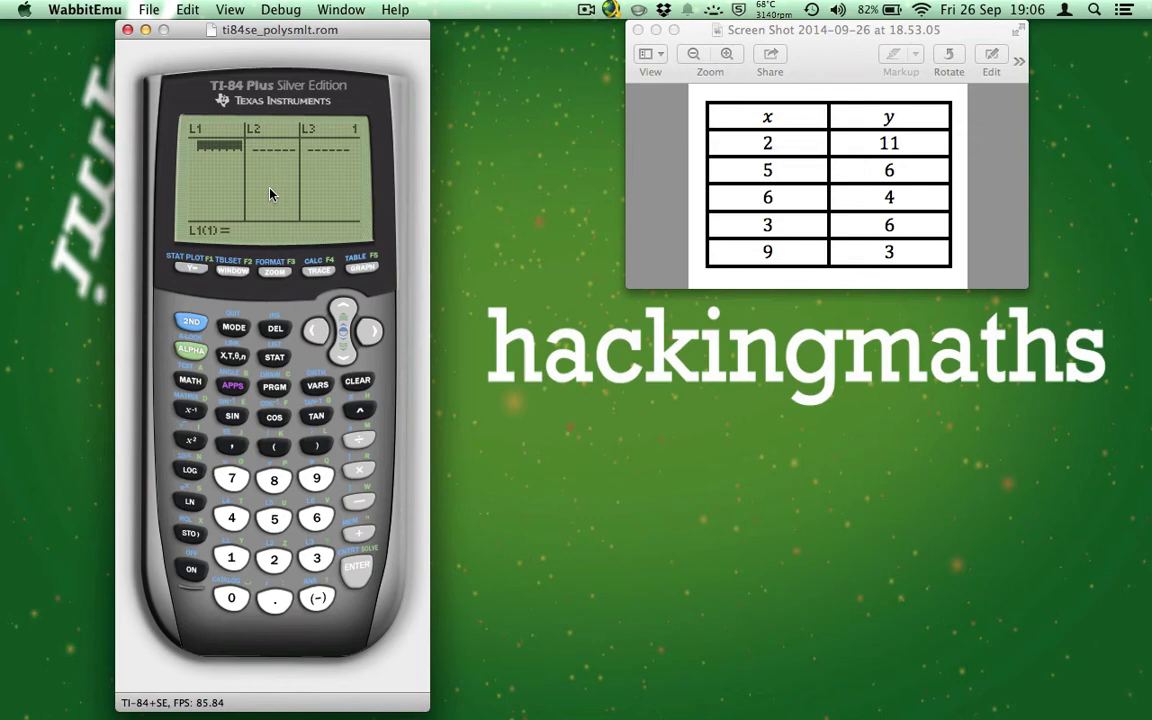
# Step: Enter the x values 2, 5, 6, 3 and 9 into list L1
pyautogui.click(276, 562)
pyautogui.click(355, 568)
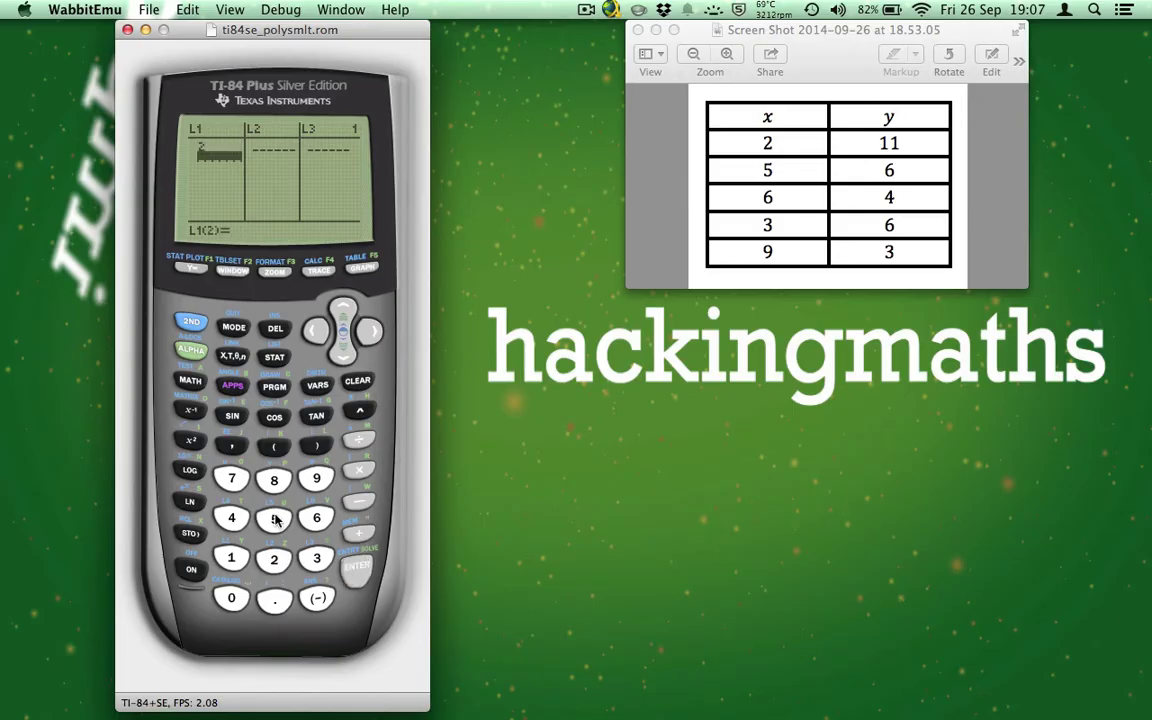
pyautogui.click(274, 518)
pyautogui.click(350, 572)
pyautogui.click(316, 518)
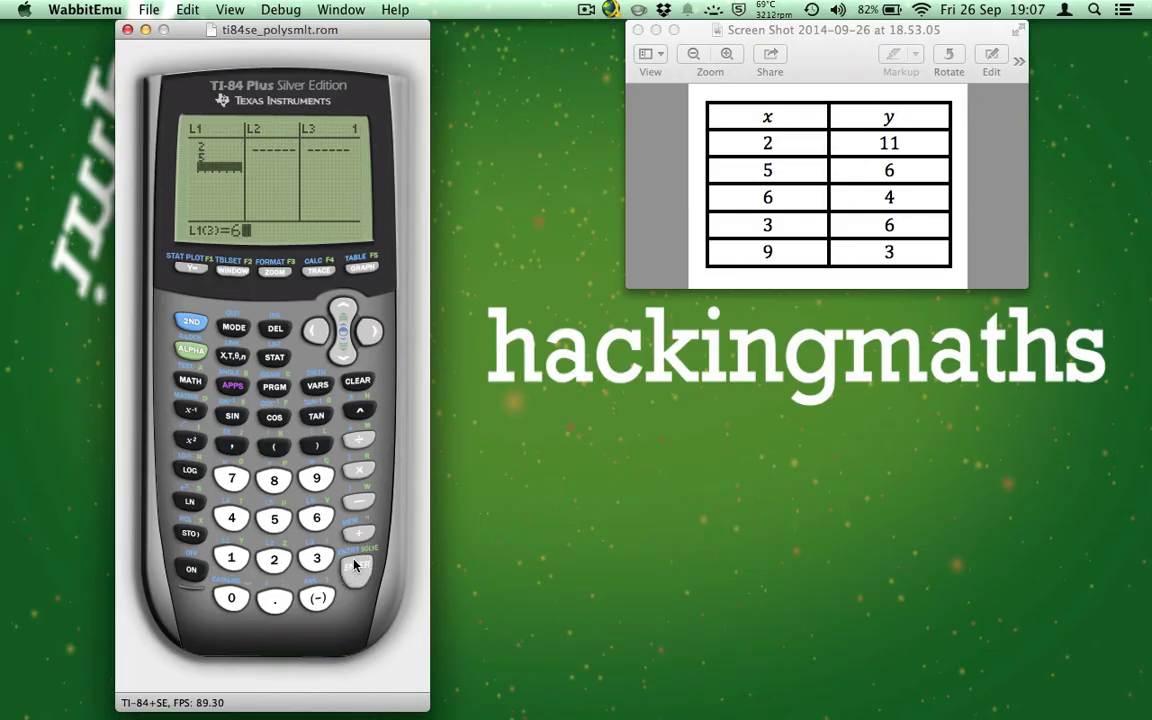
pyautogui.click(360, 572)
pyautogui.click(316, 558)
pyautogui.click(357, 568)
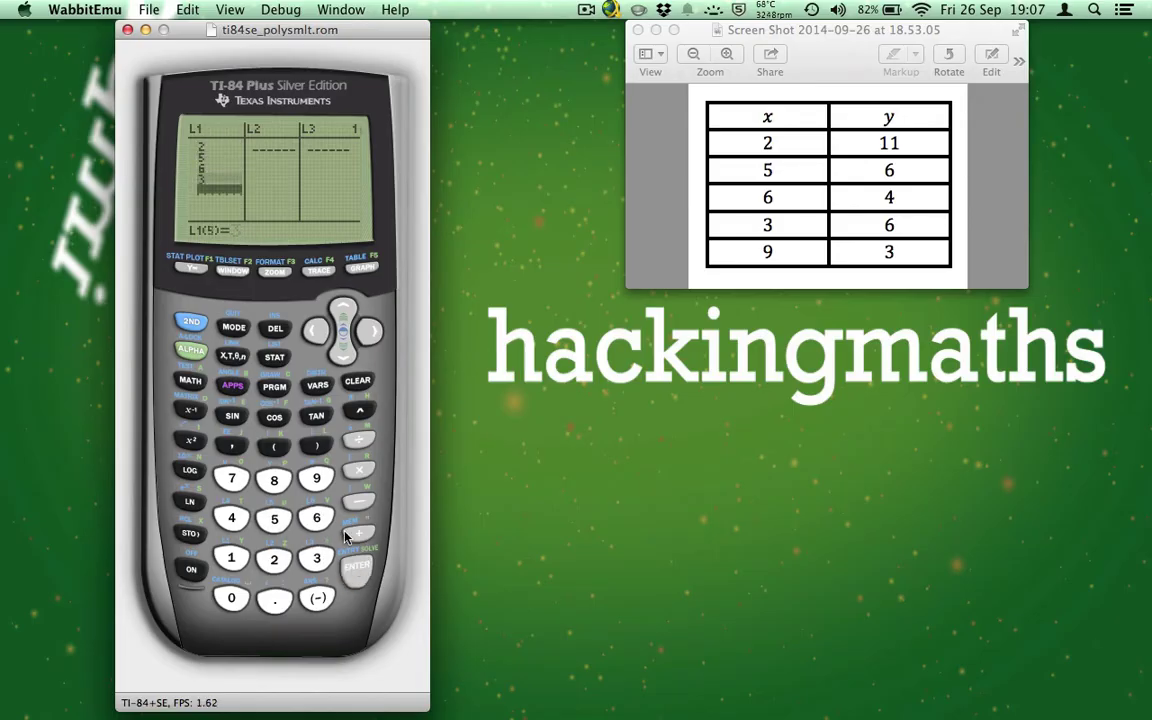
pyautogui.click(316, 476)
pyautogui.click(357, 568)
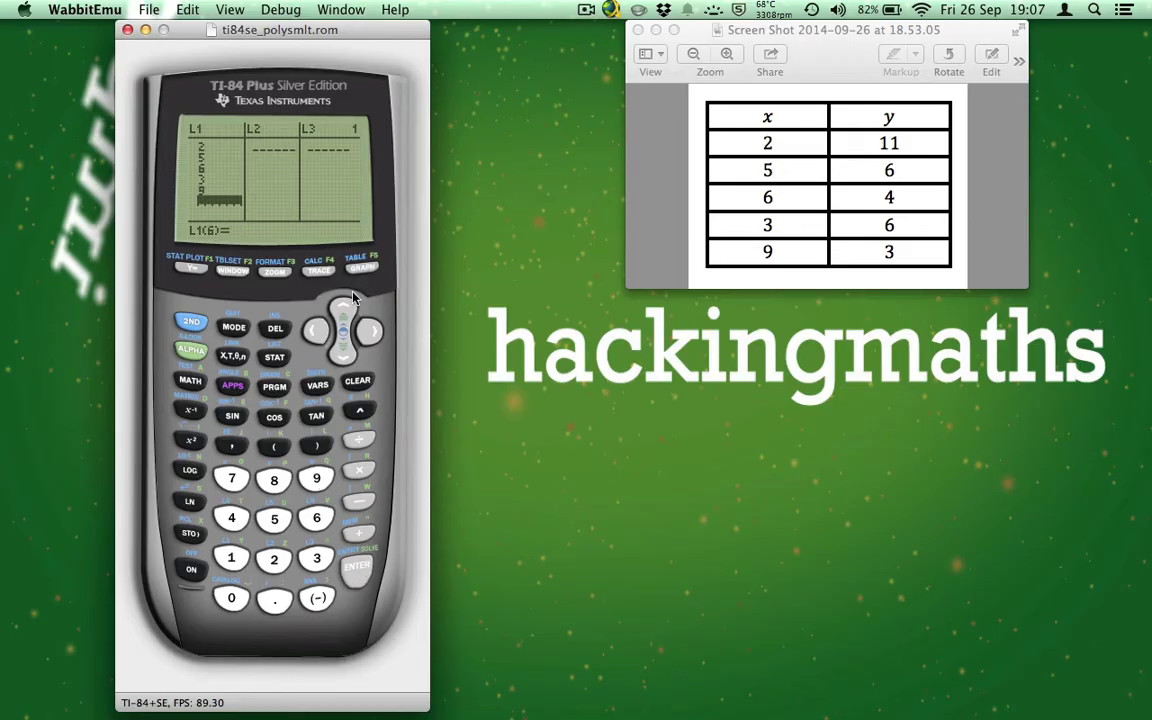
pyautogui.click(369, 335)
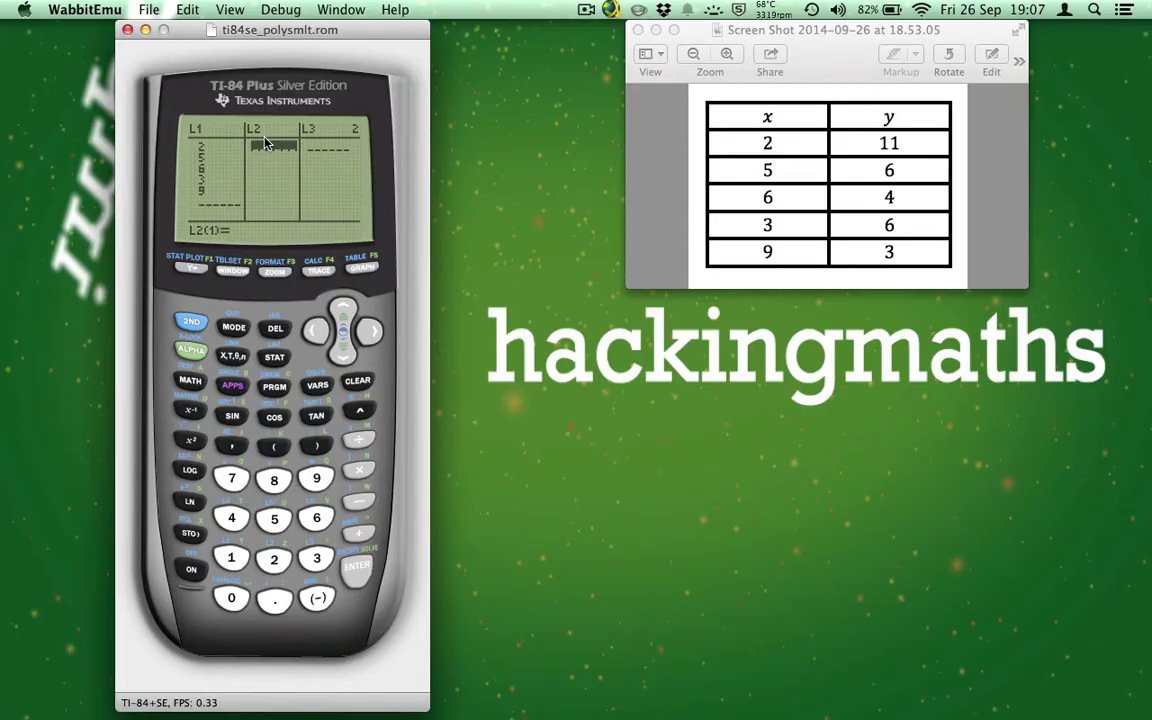
# Step: Enter the y values 11, 6, 4, 6 and 3 into list L2
pyautogui.click(230, 558)
pyautogui.click(230, 558)
pyautogui.press('Return')
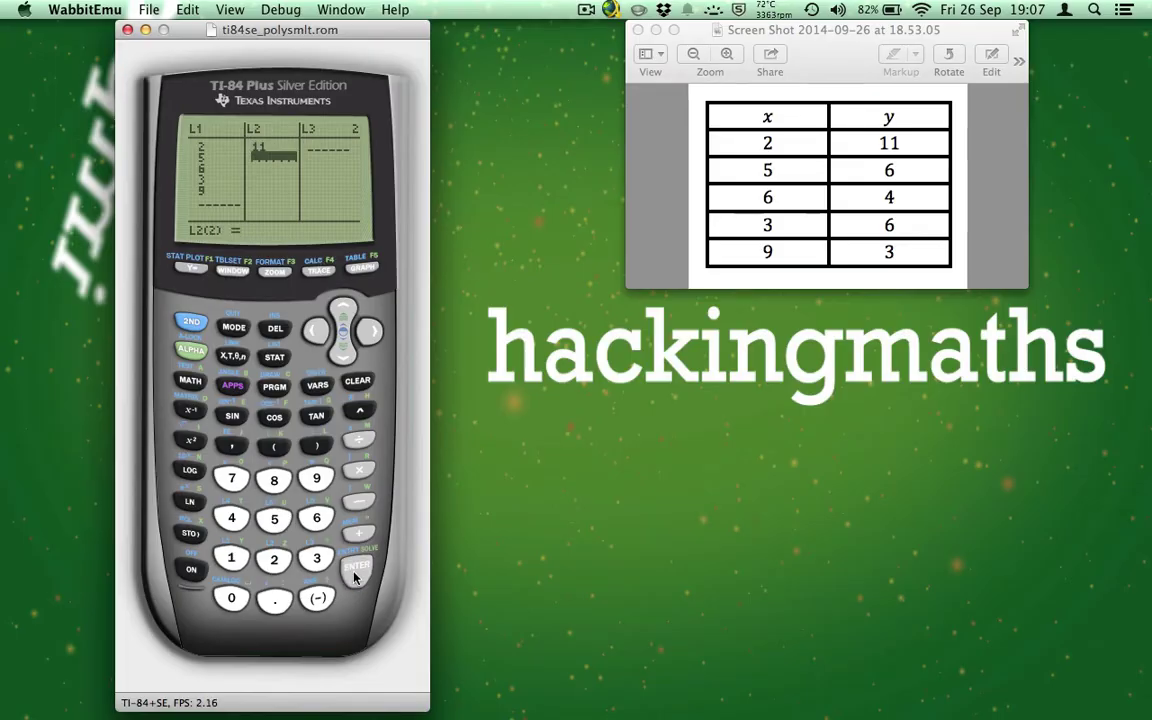
pyautogui.click(321, 519)
pyautogui.press('Return')
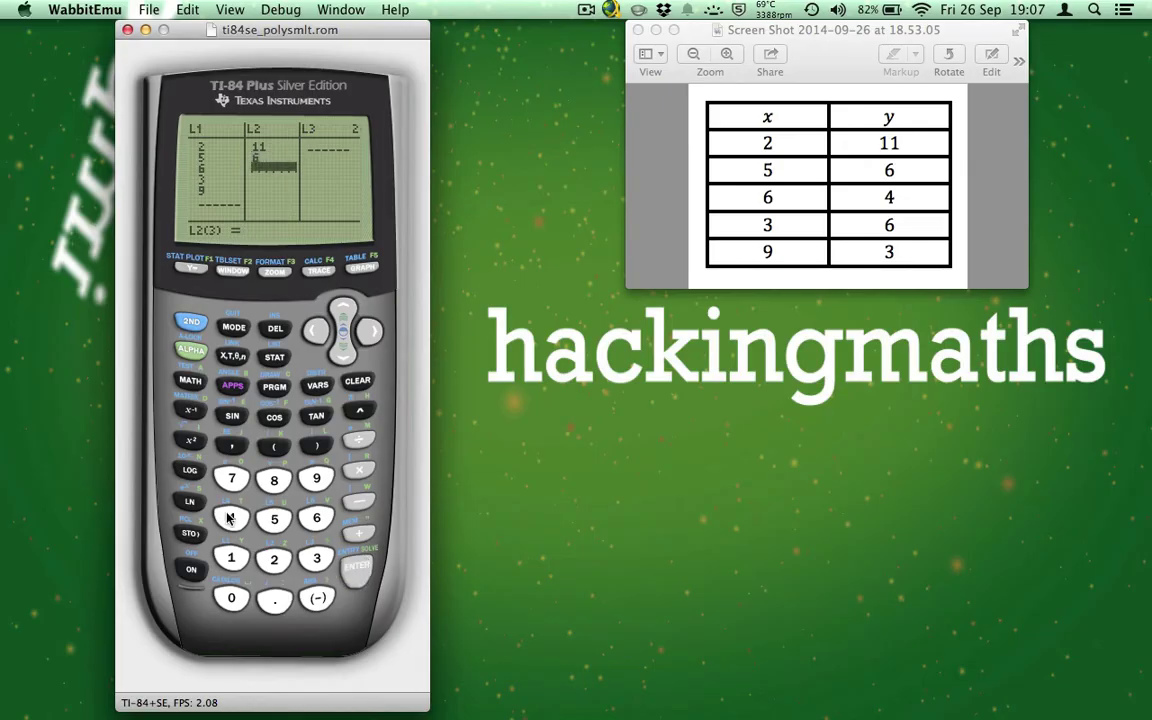
pyautogui.write('4')
pyautogui.click(375, 578)
pyautogui.click(330, 516)
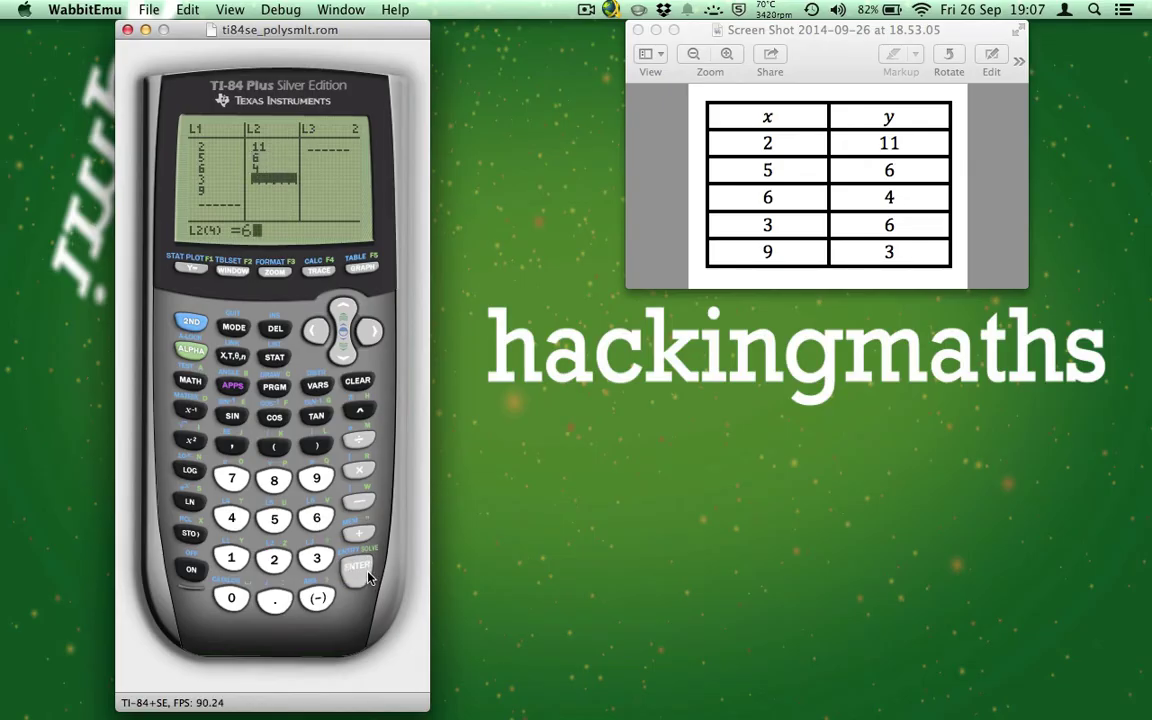
pyautogui.click(352, 572)
pyautogui.write('3')
pyautogui.press('Return')
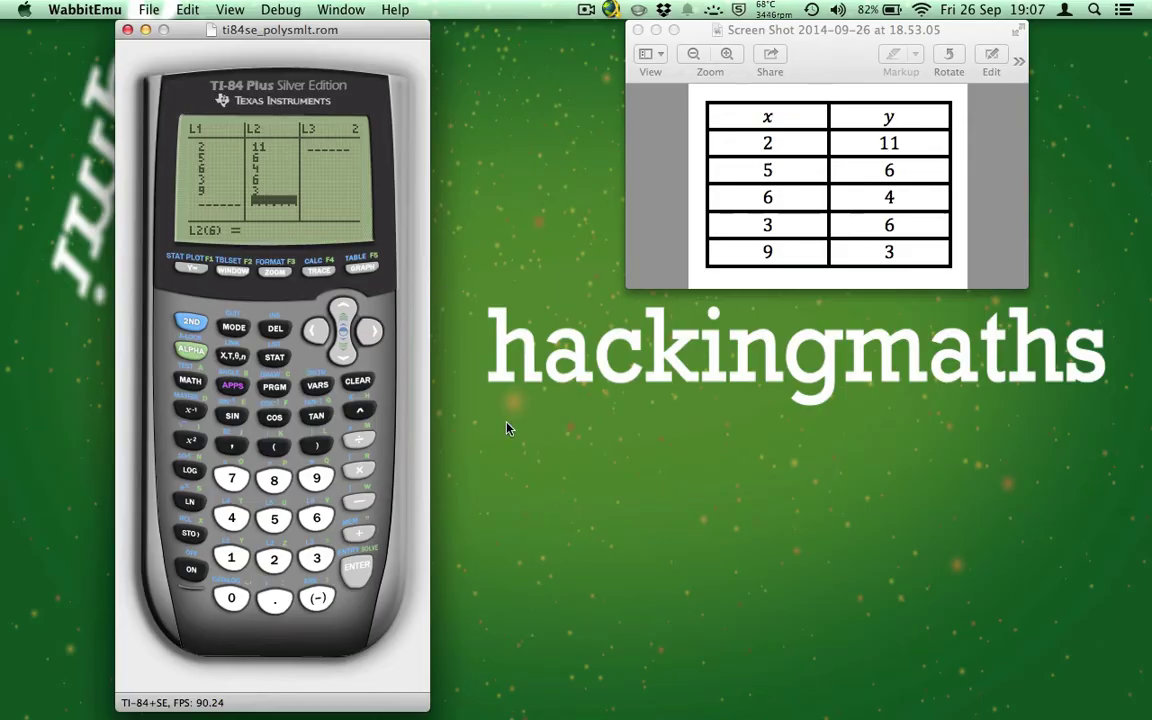
# Step: Quit the list editor back to the blank home screen with 2nd, QUIT
pyautogui.click(190, 321)
pyautogui.click(232, 329)
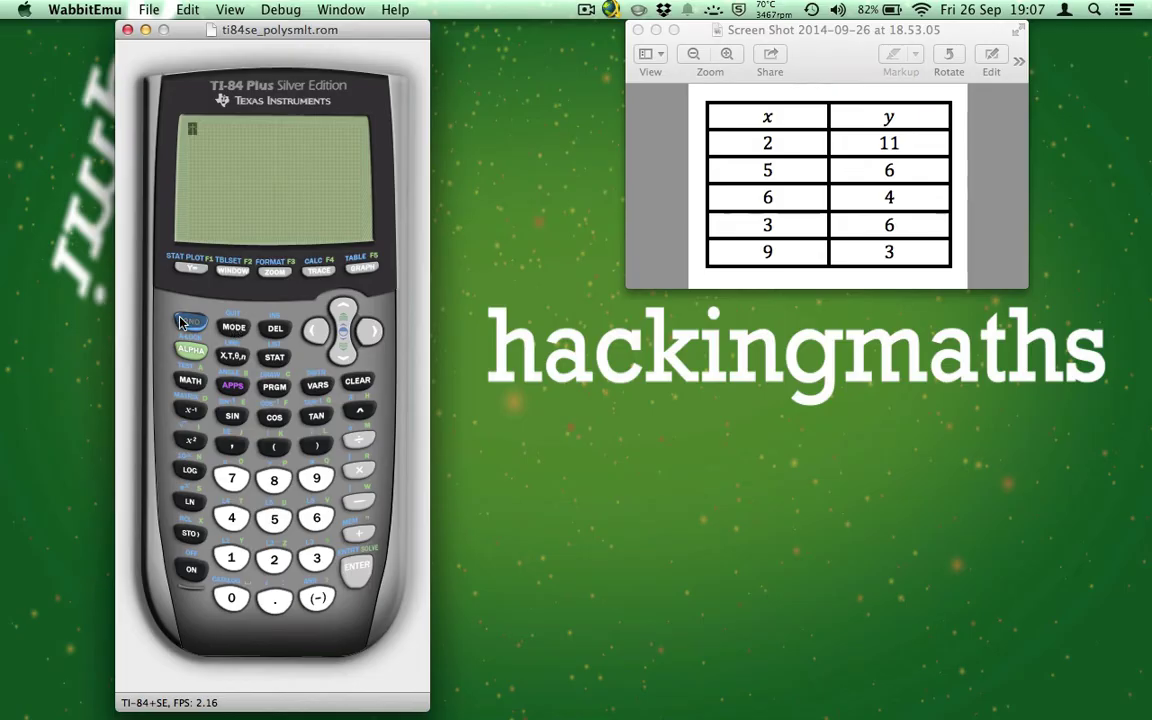
# Step: Run DiagnosticOn from the CATALOG so the home screen shows Done
pyautogui.click(232, 598)
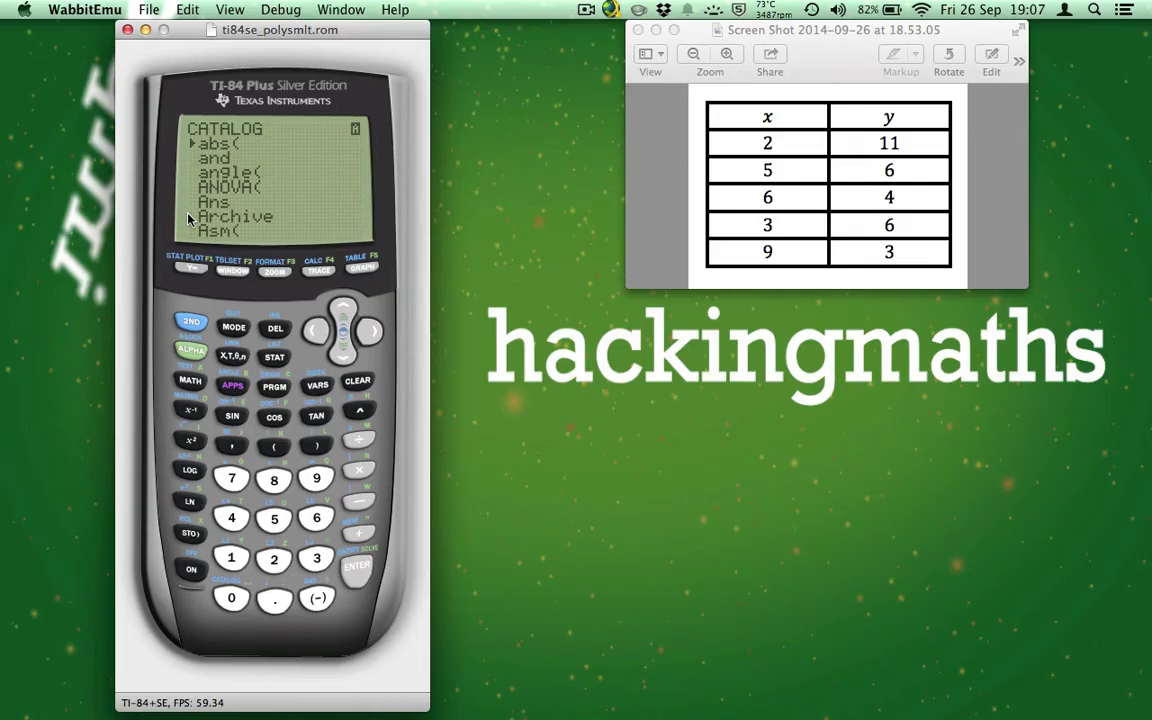
pyautogui.click(345, 360)
pyautogui.click(345, 360)
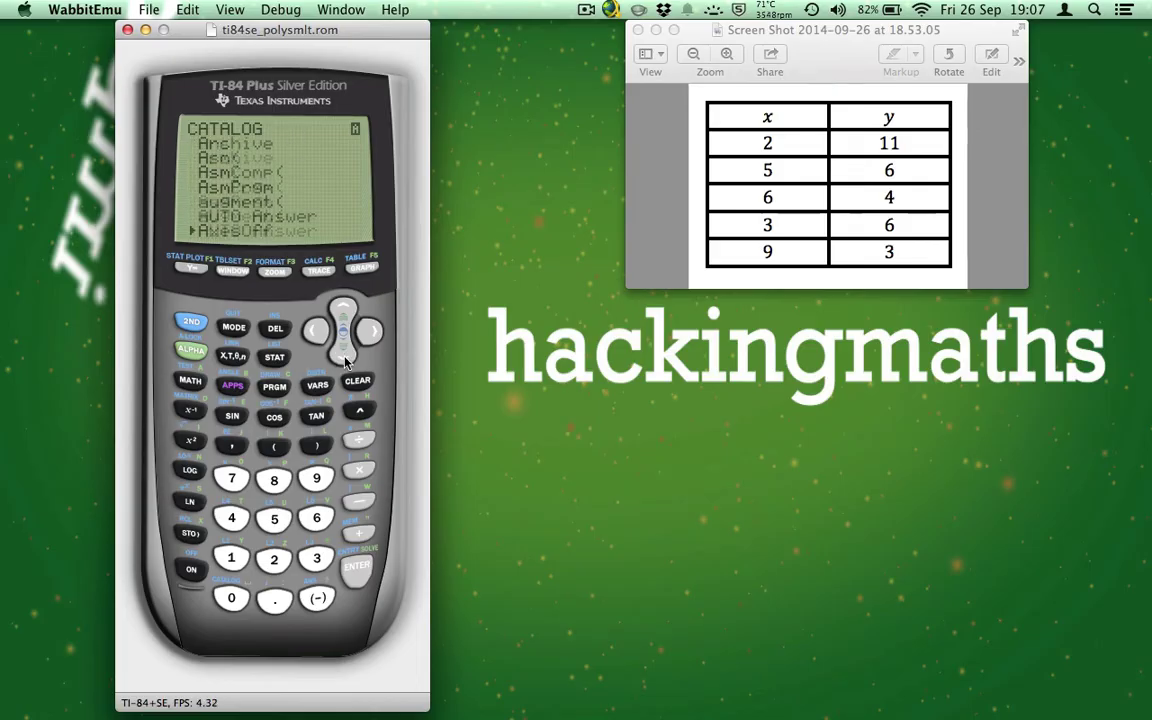
pyautogui.click(345, 360)
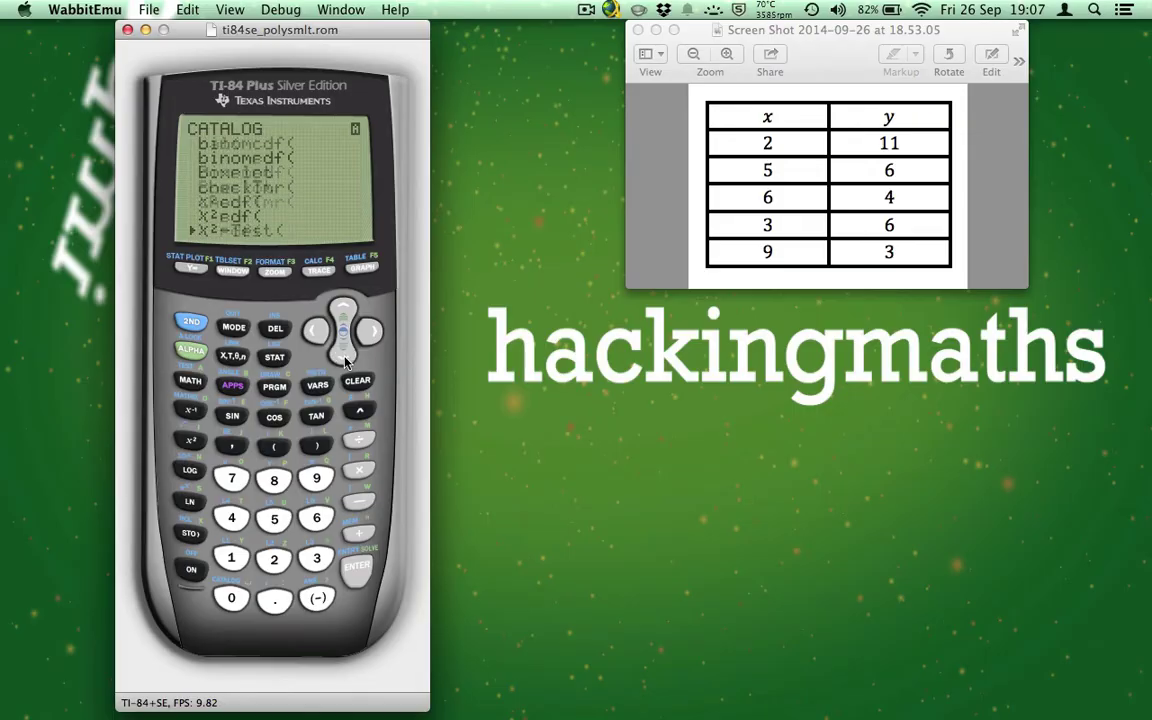
pyautogui.click(345, 360)
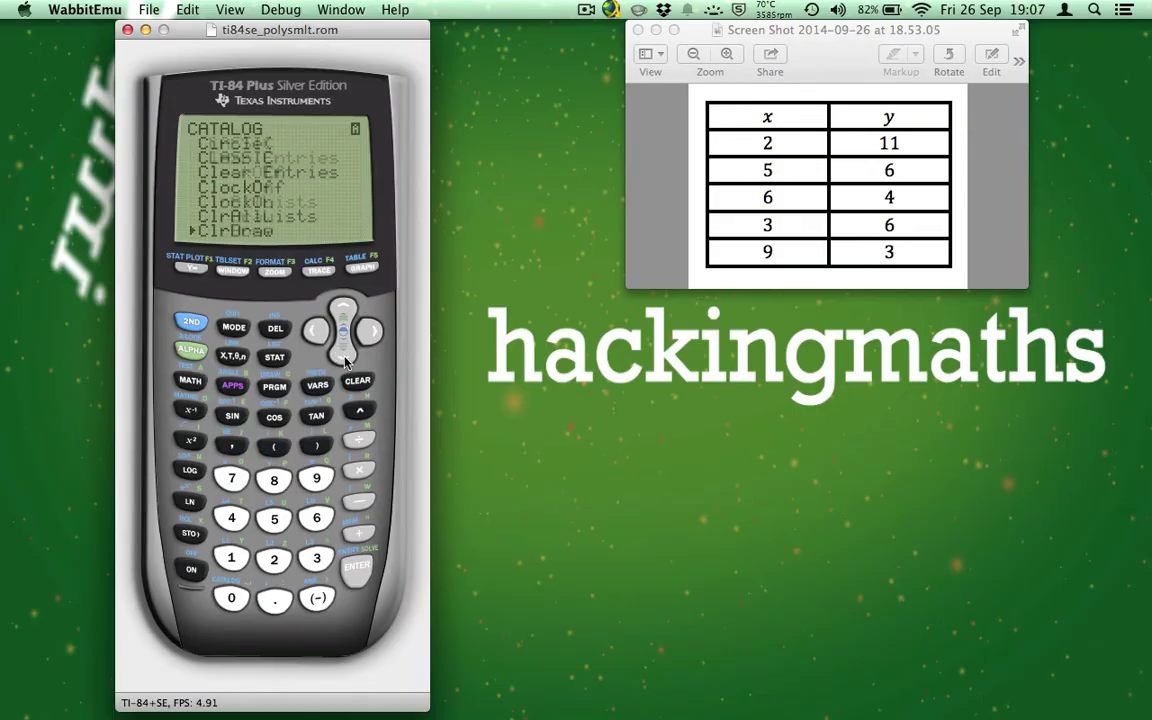
pyautogui.click(345, 360)
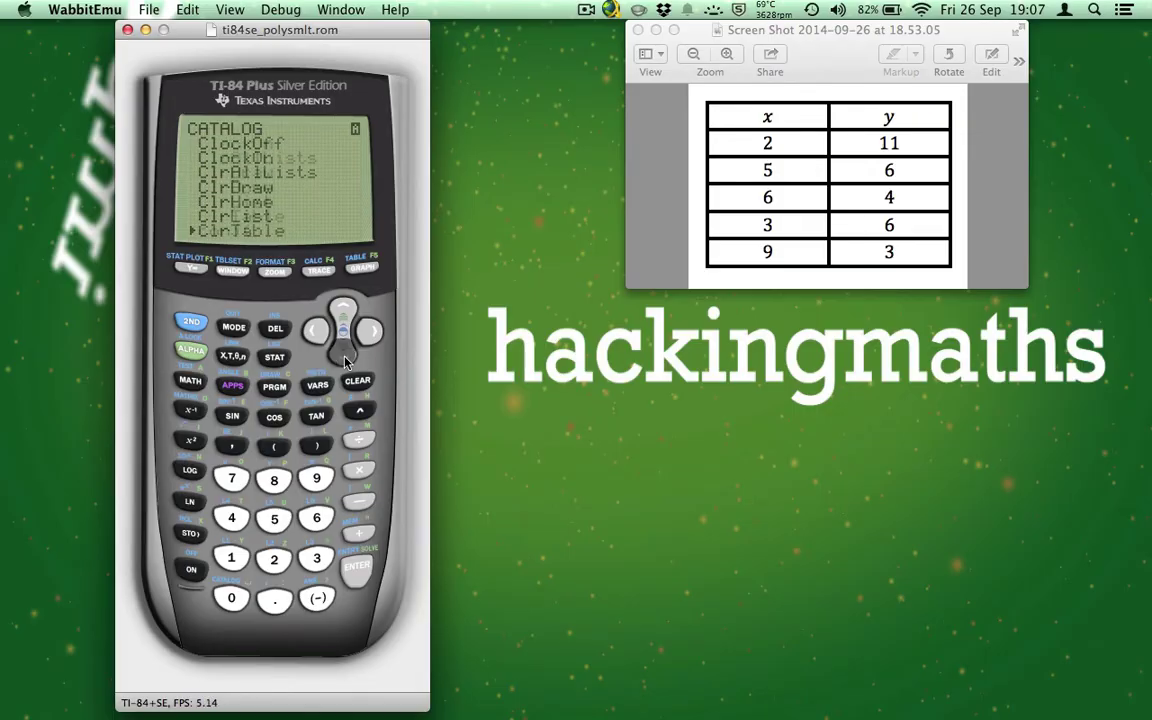
pyautogui.click(345, 360)
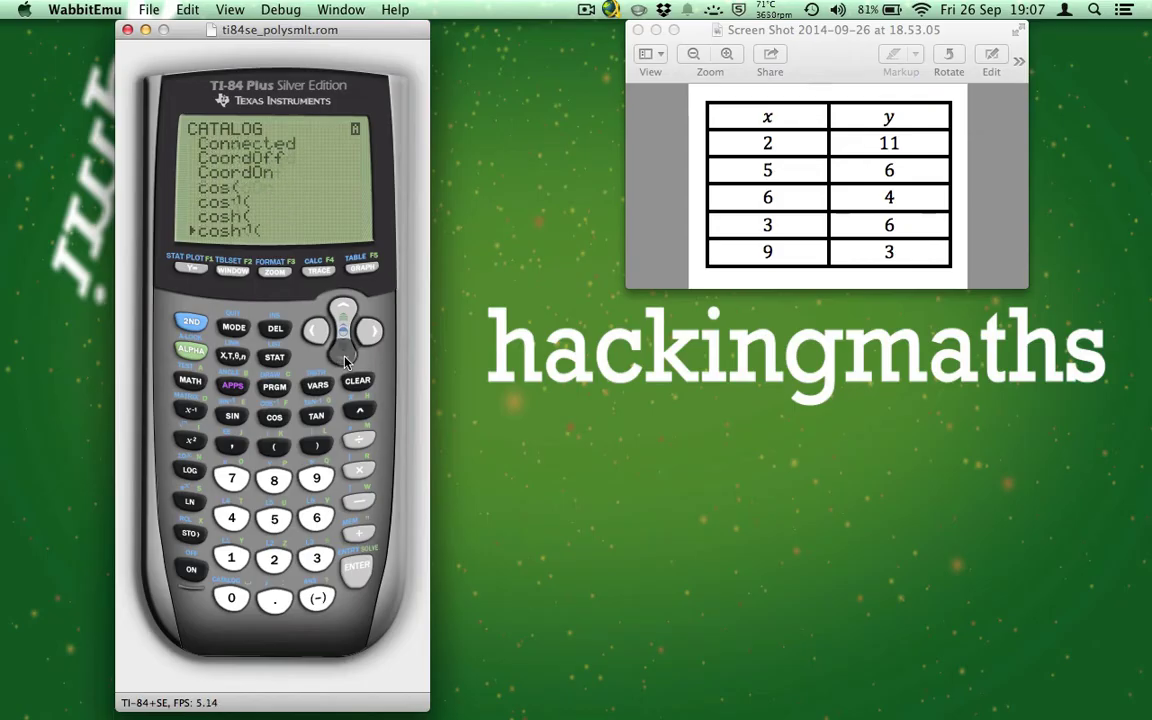
pyautogui.click(345, 360)
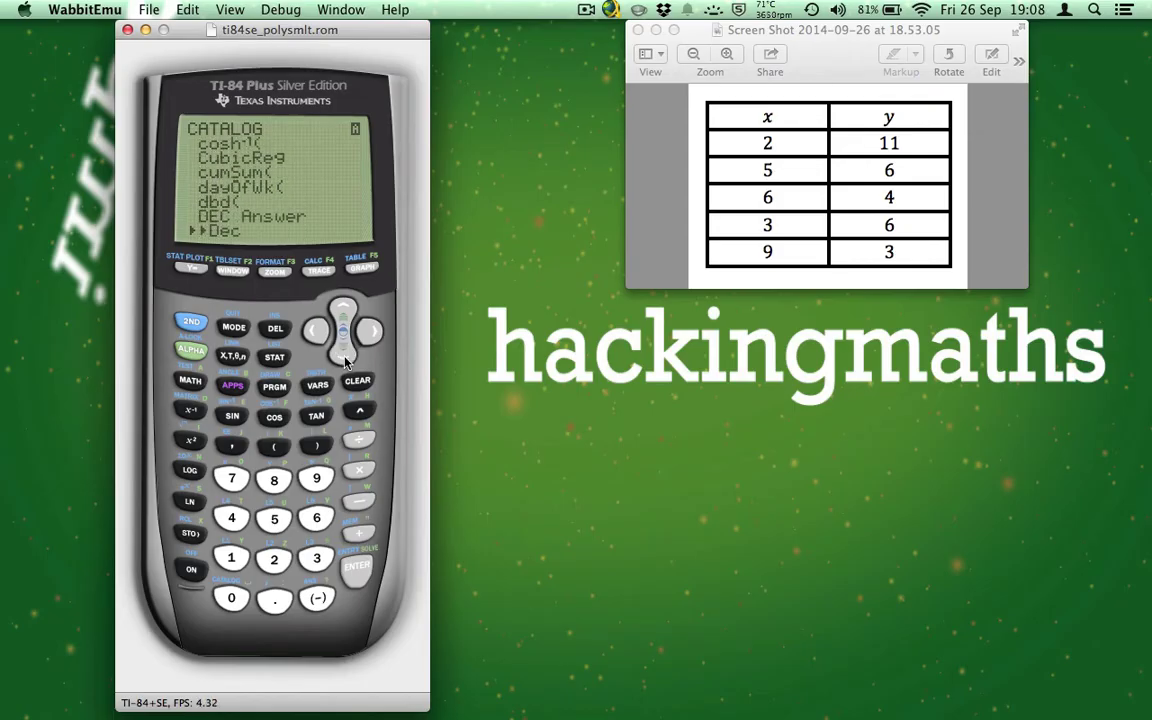
pyautogui.click(345, 360)
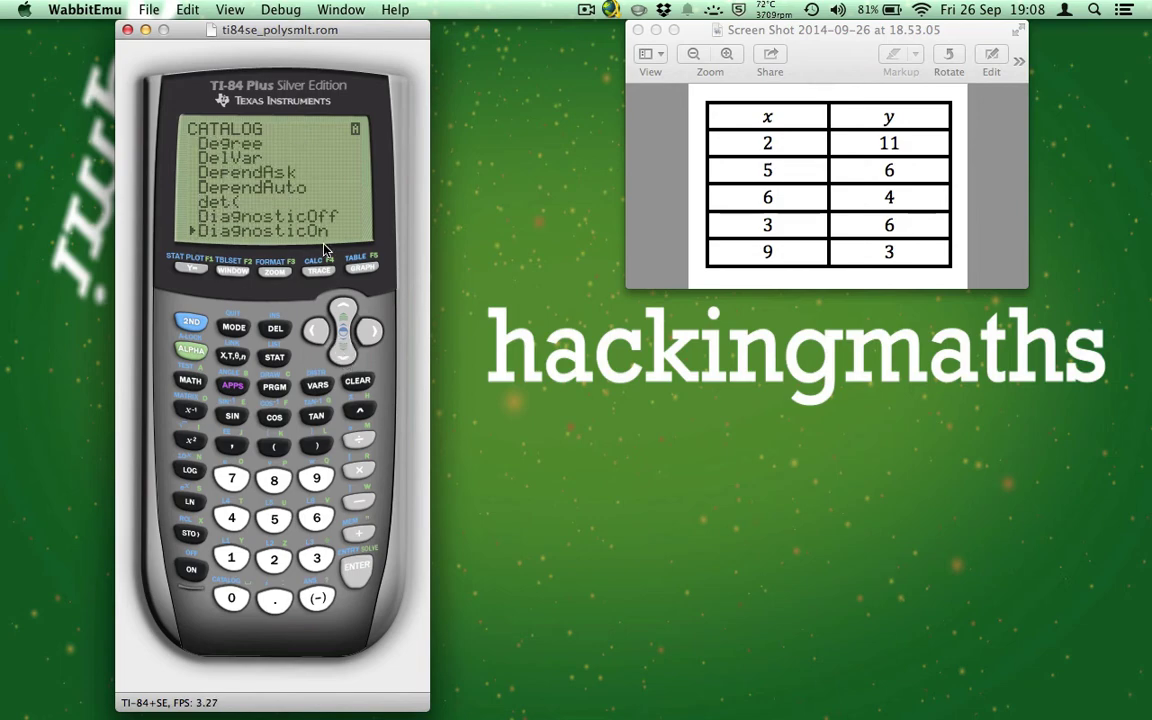
pyautogui.click(360, 571)
pyautogui.click(362, 572)
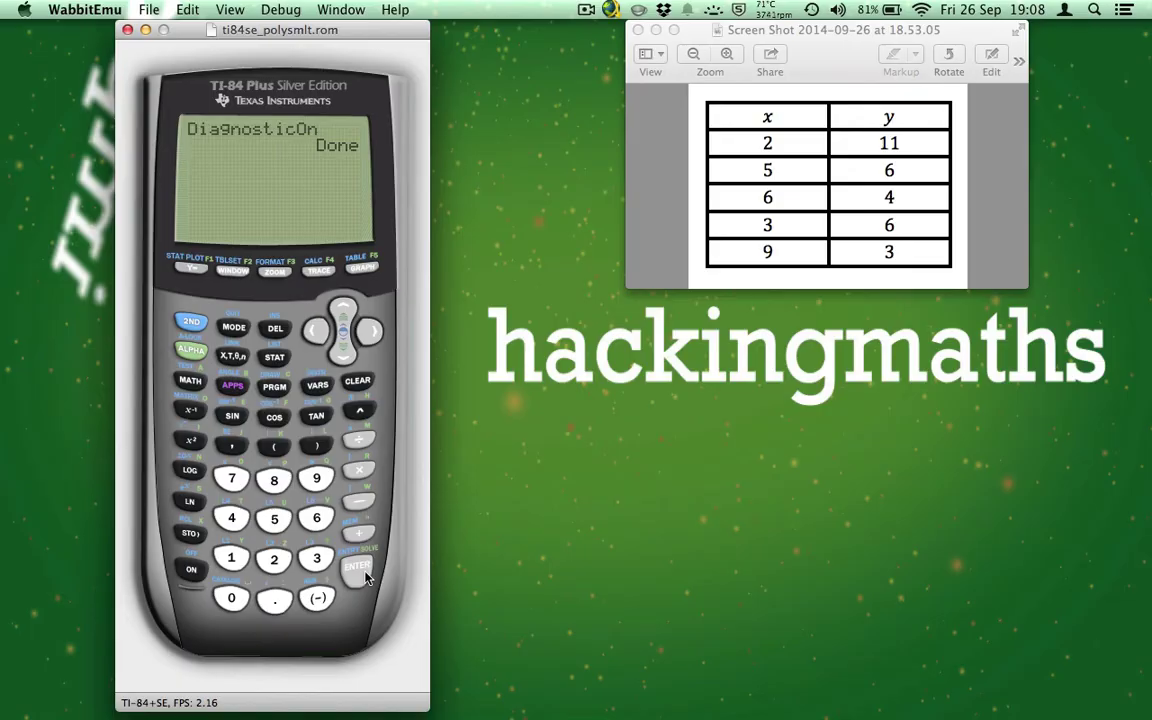
# Step: Choose 4:LinReg(ax+b) from the STAT CALC menu
pyautogui.click(274, 357)
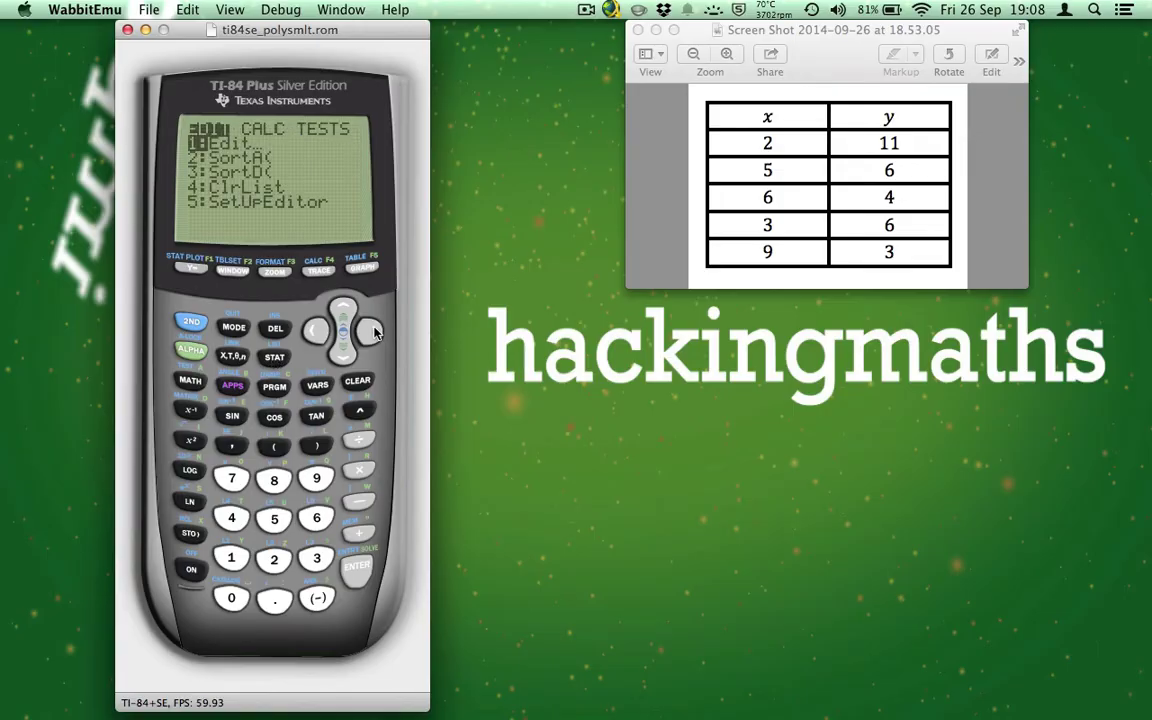
pyautogui.press('Right')
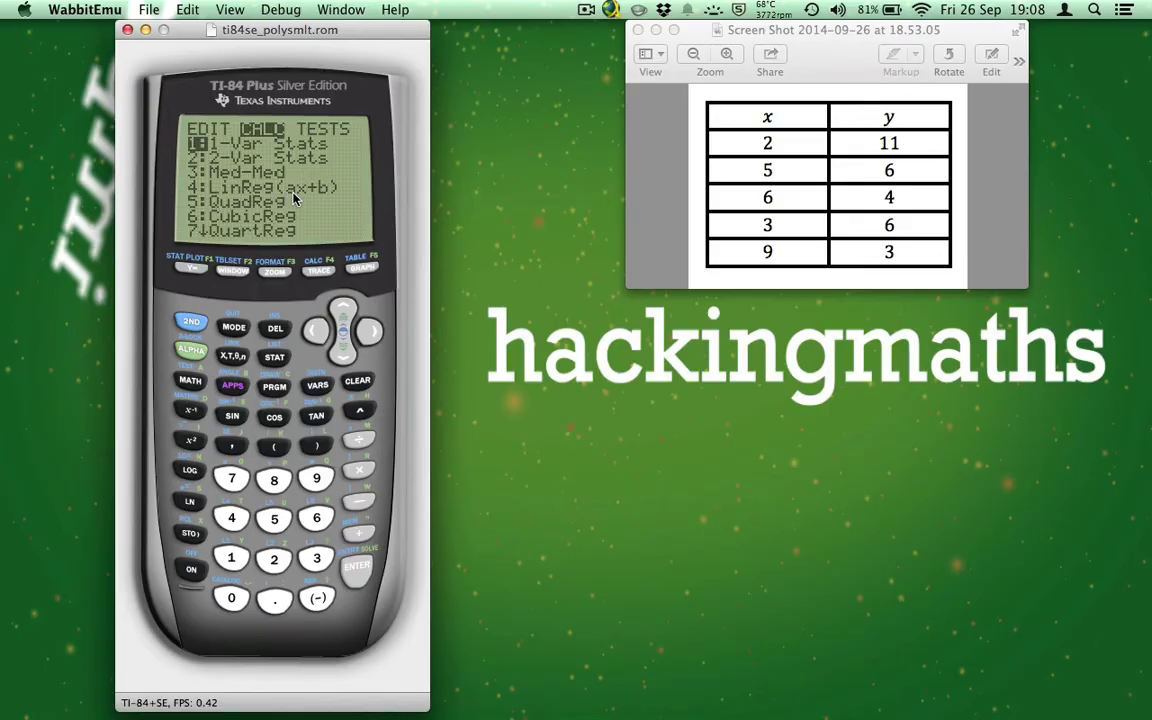
pyautogui.click(344, 356)
pyautogui.click(344, 356)
pyautogui.click(344, 356)
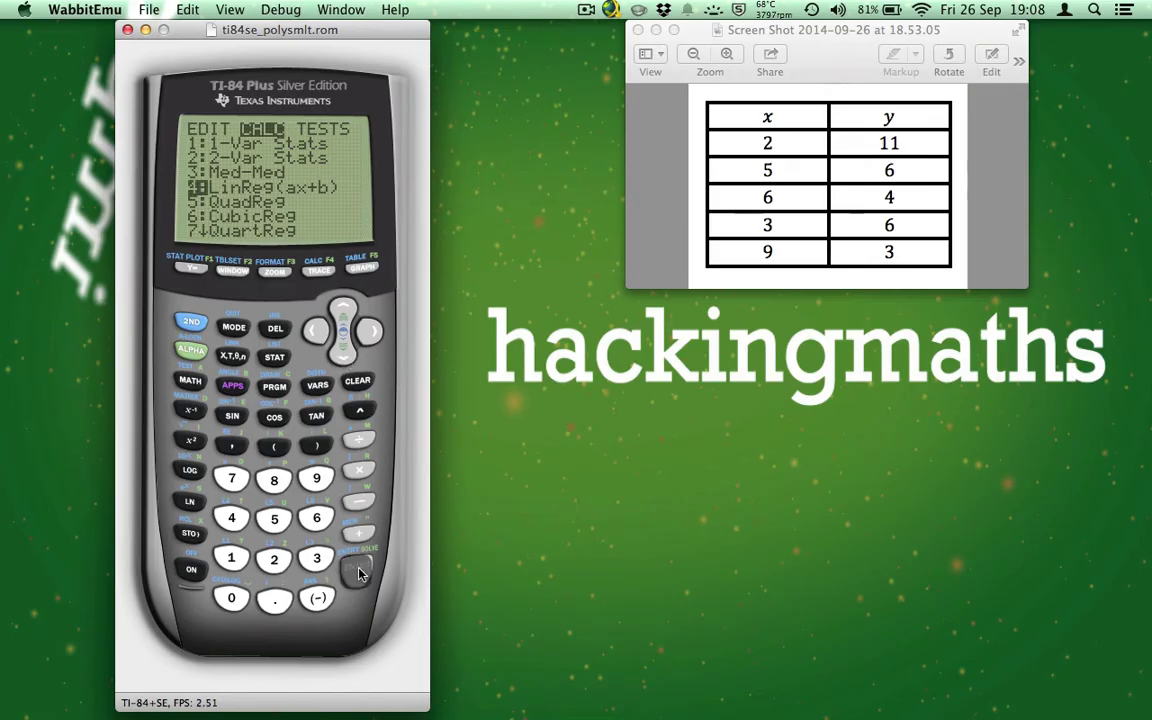
pyautogui.click(360, 572)
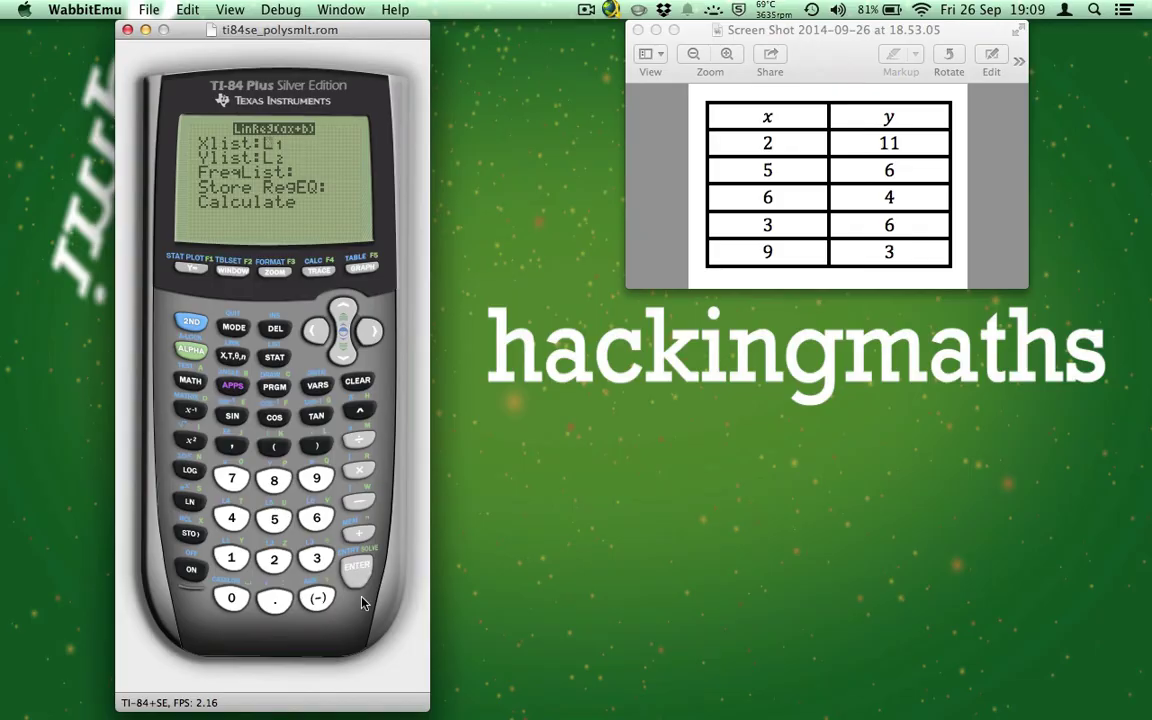
# Step: Set Xlist to L1 in the LinReg setup, keeping Ylist as L2
pyautogui.click(317, 560)
pyautogui.click(243, 561)
# Step: Calculate the regression, giving a=-.9666666667, b=10.83333333 and r²=.7377192982
pyautogui.click(340, 358)
pyautogui.click(340, 358)
pyautogui.click(340, 358)
pyautogui.click(340, 358)
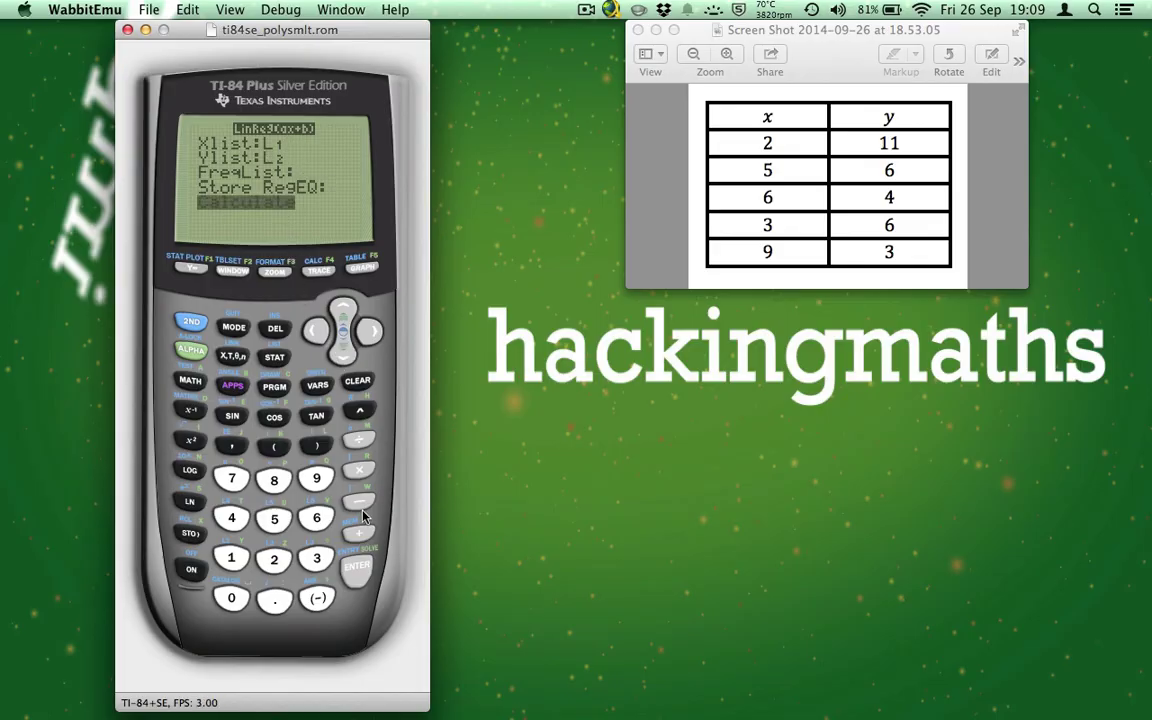
pyautogui.click(362, 568)
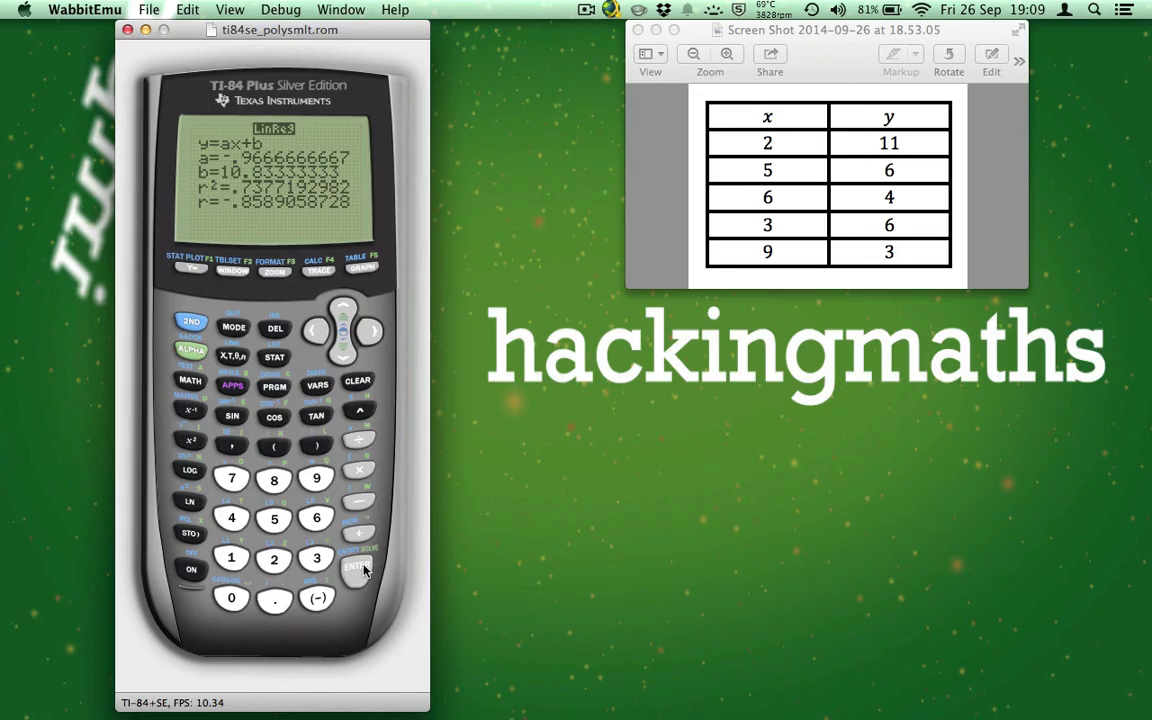